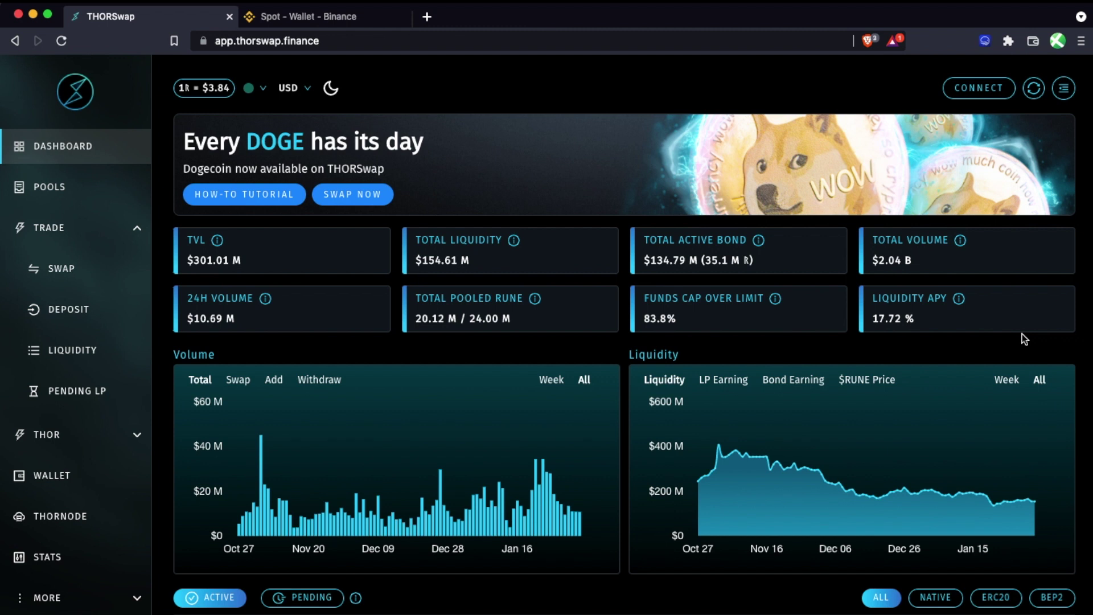
- Open the swap page and browse the send-asset list, keeping BTC as the asset to send
left_click(56, 270)
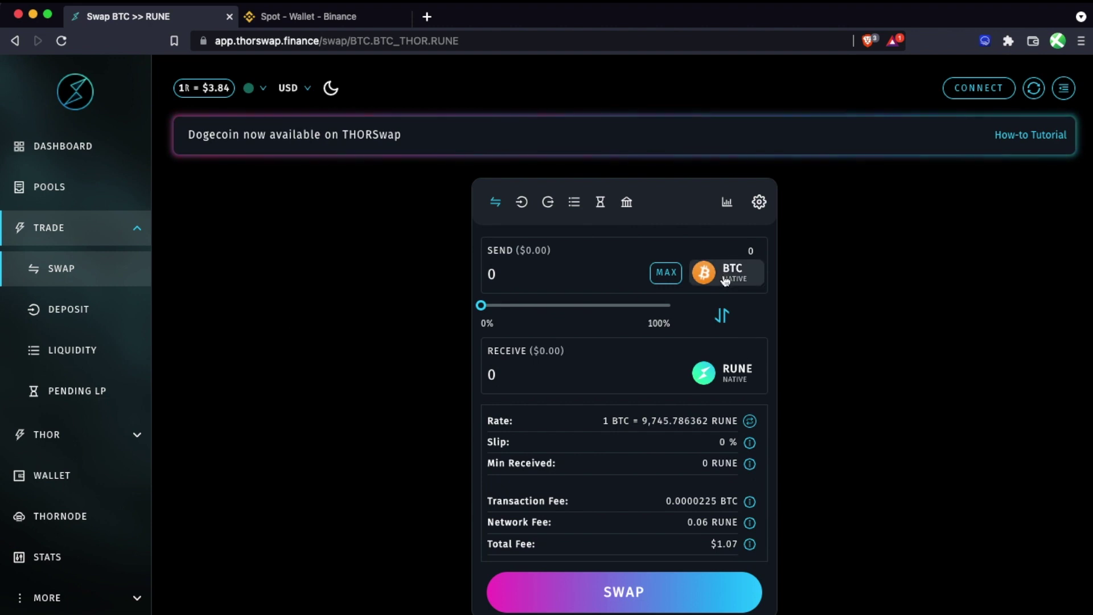
left_click(725, 280)
scroll(502, 460, "down", 3)
left_click(746, 343)
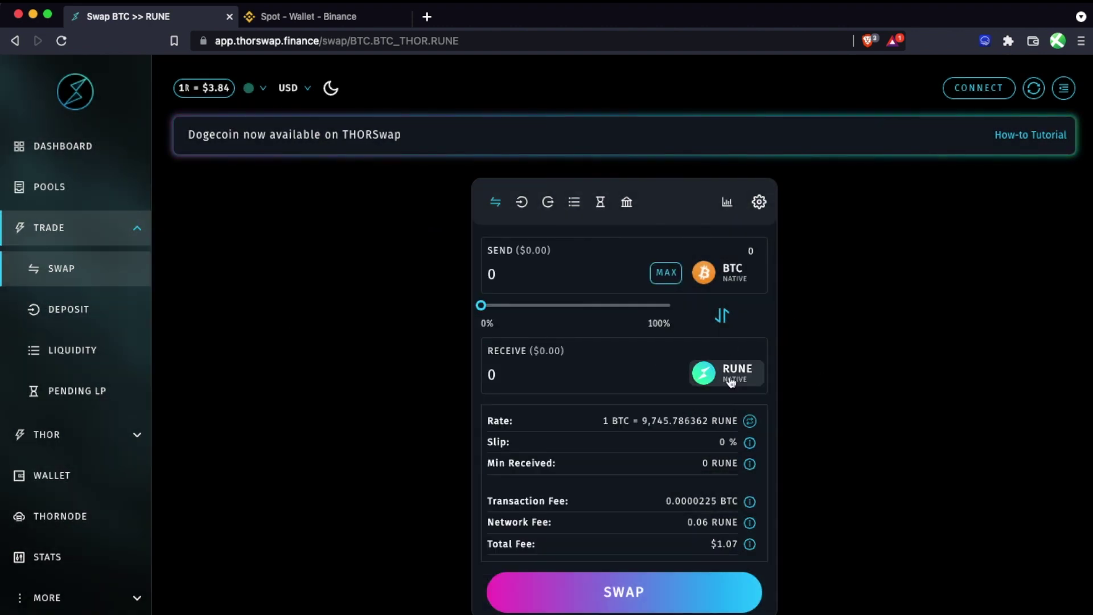
left_click(728, 272)
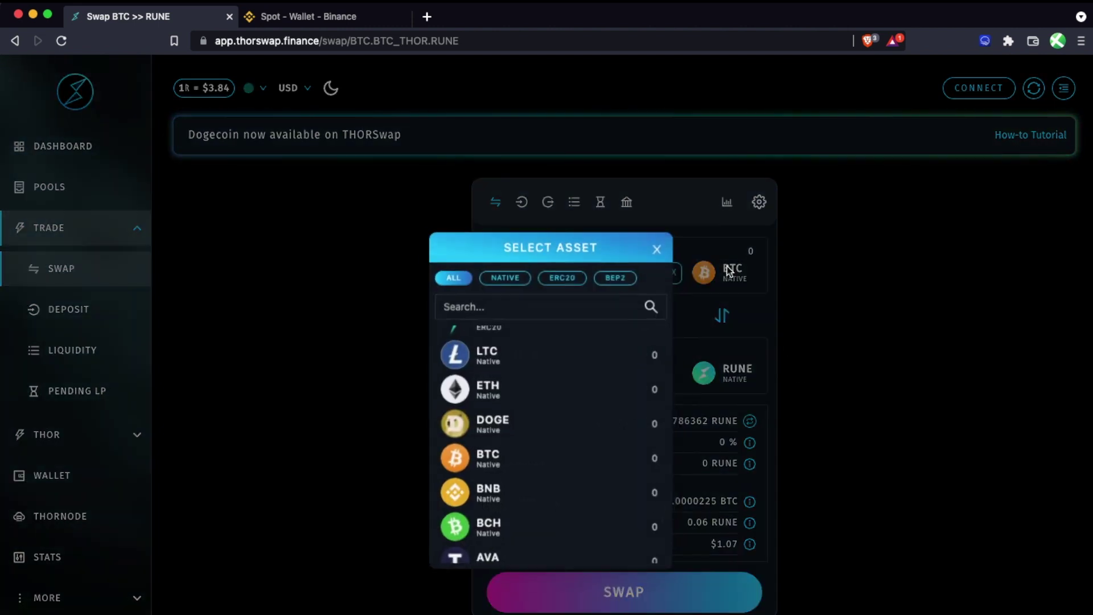
scroll(513, 472, "down", 4)
scroll(512, 474, "up", 5)
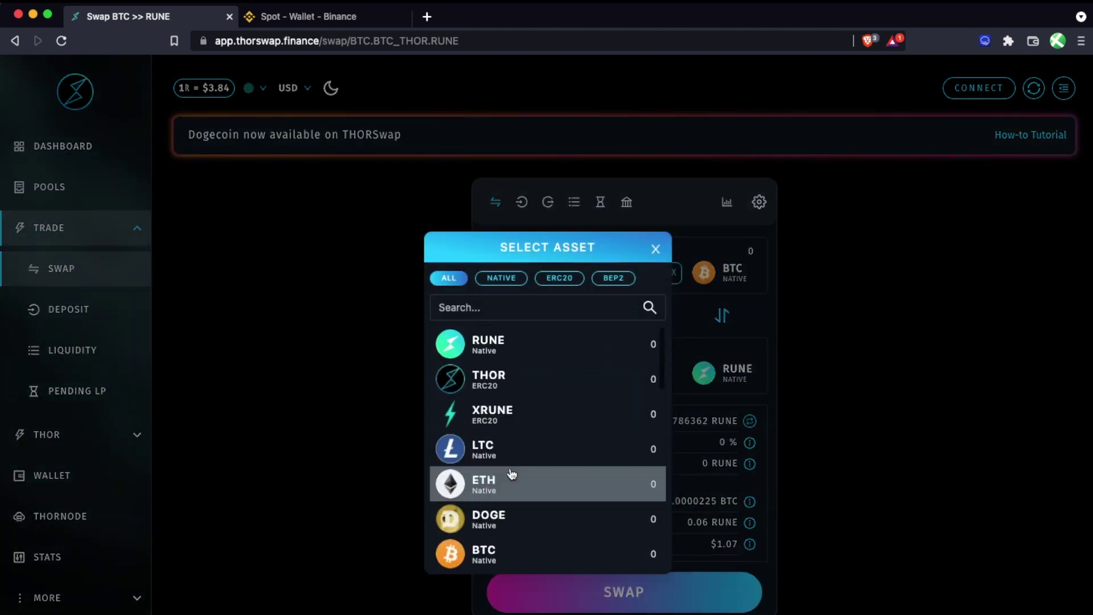
left_click(852, 278)
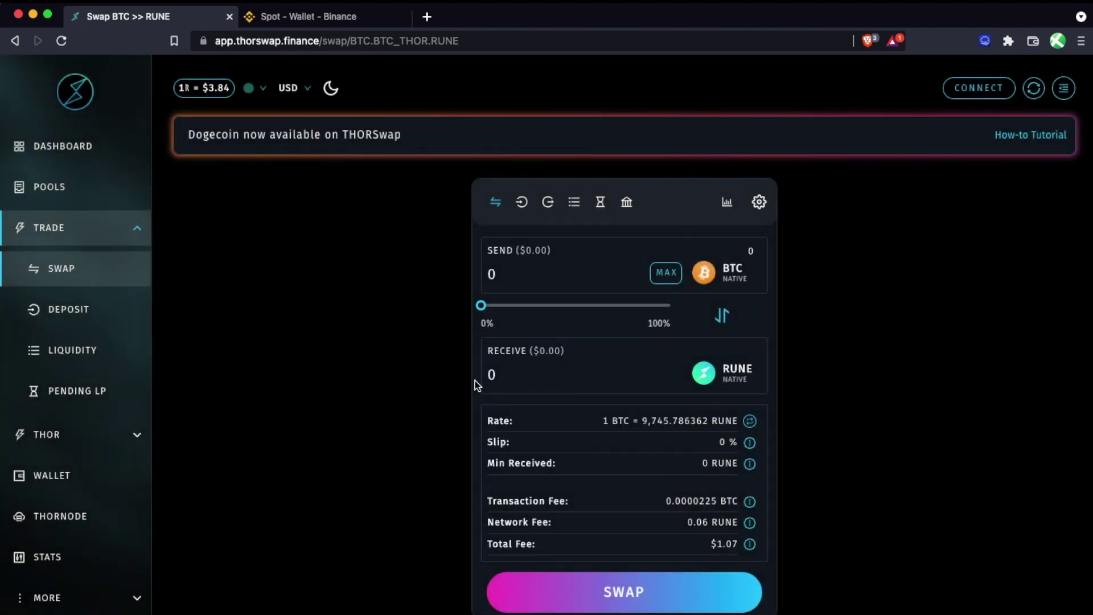
- Filter the send-asset list by Native, ERC20 and BEP2 assets, then close it
left_click(744, 279)
left_click(503, 281)
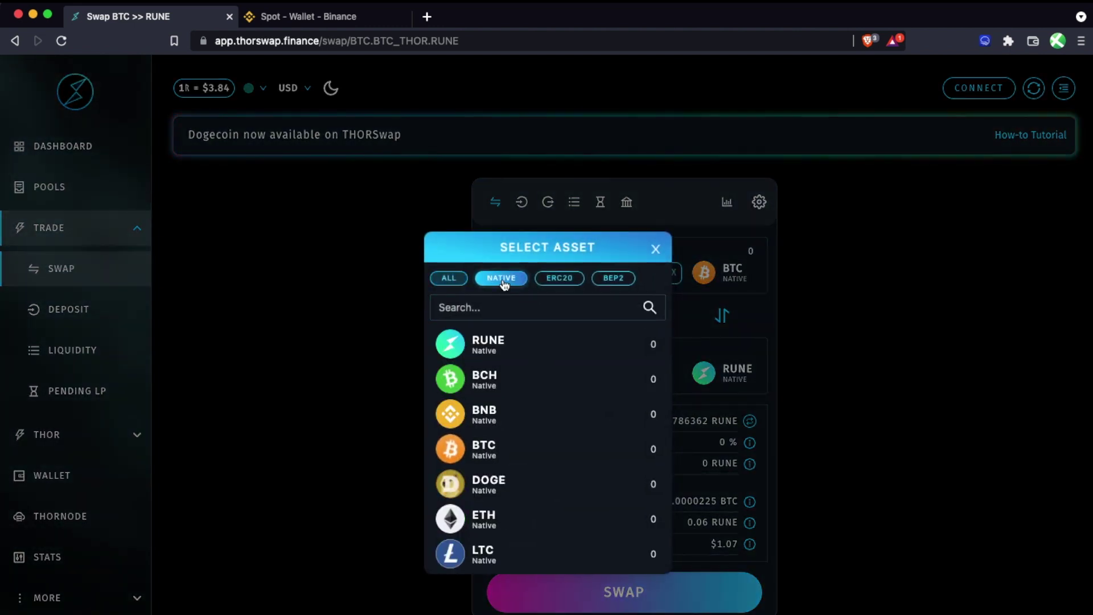
left_click(558, 281)
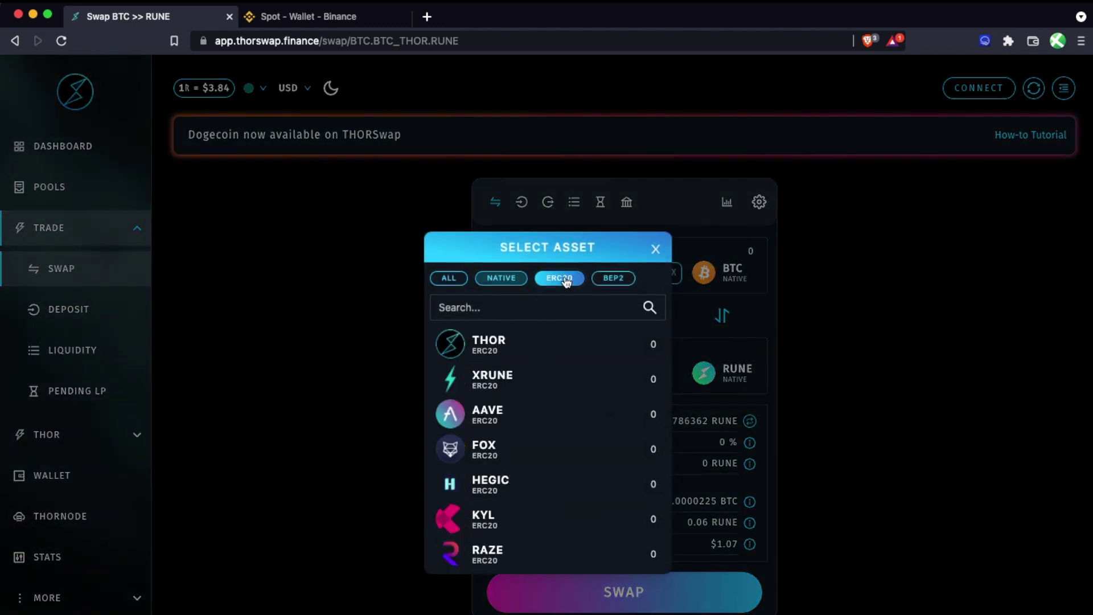
left_click(619, 281)
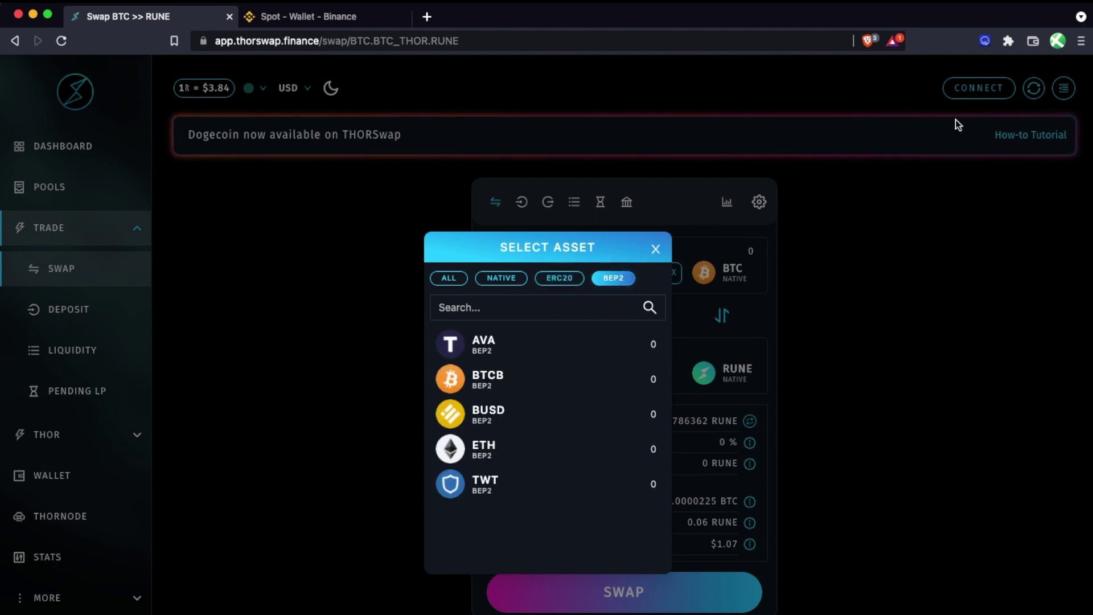
left_click(491, 282)
left_click(845, 270)
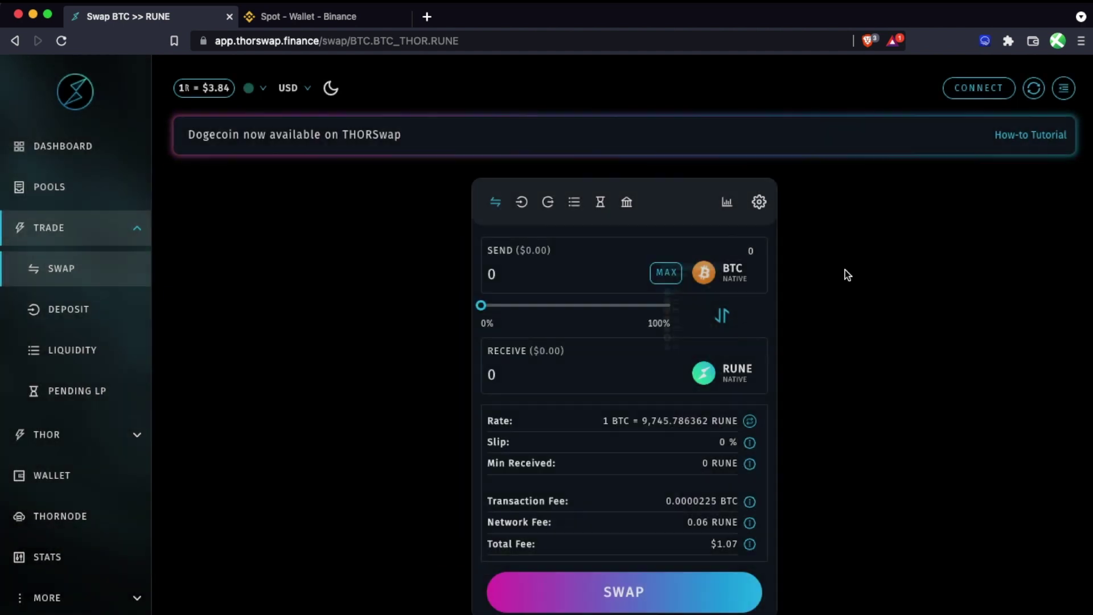
- Connect the XDEFI wallet with all listed chains selected
left_click(974, 94)
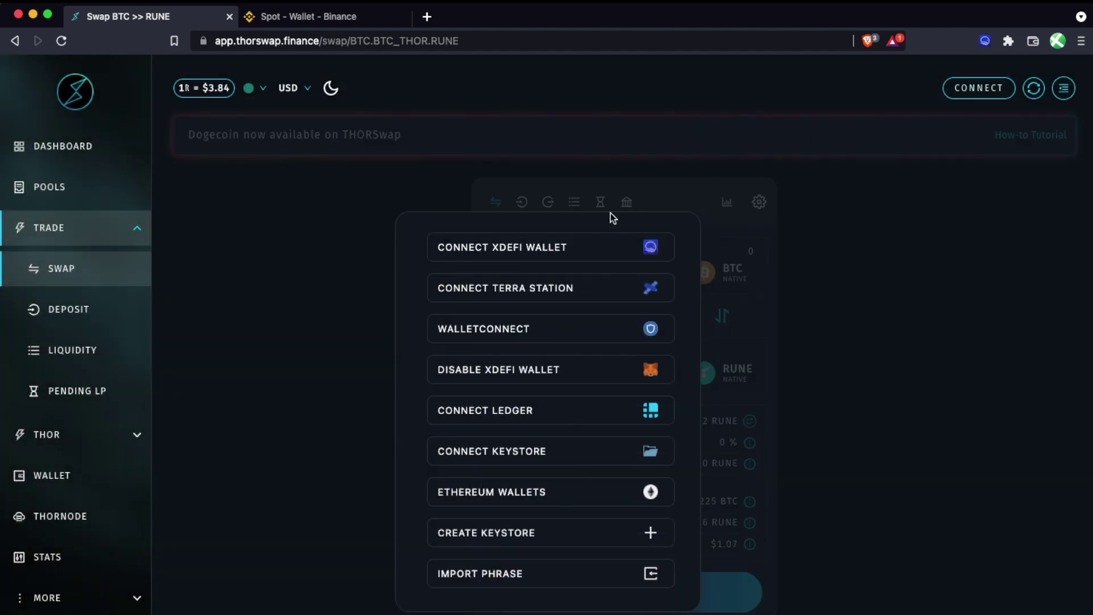
left_click(558, 252)
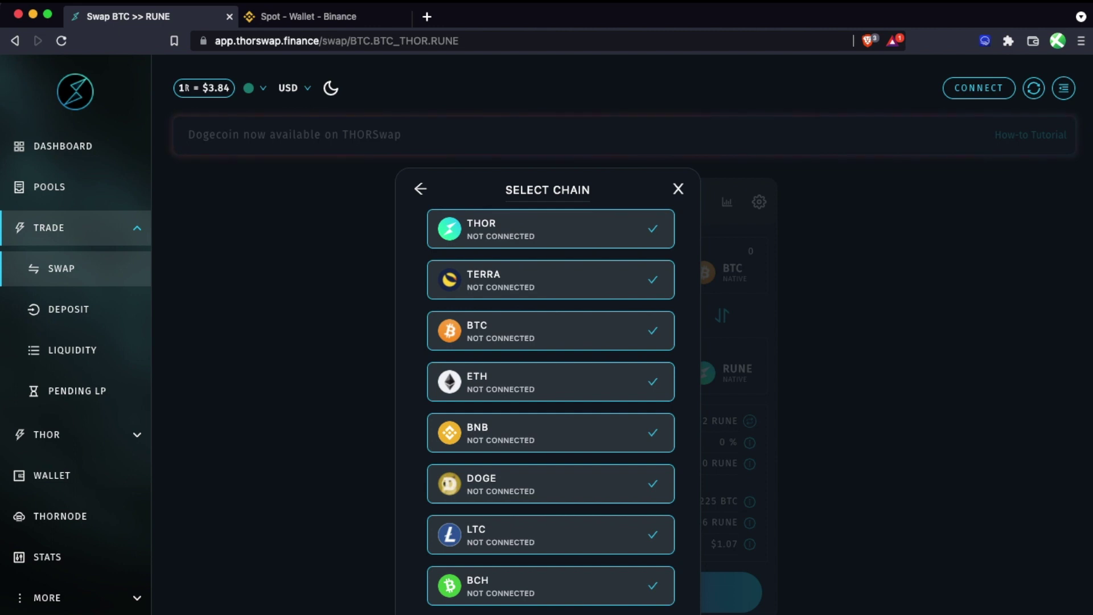
left_click(746, 600)
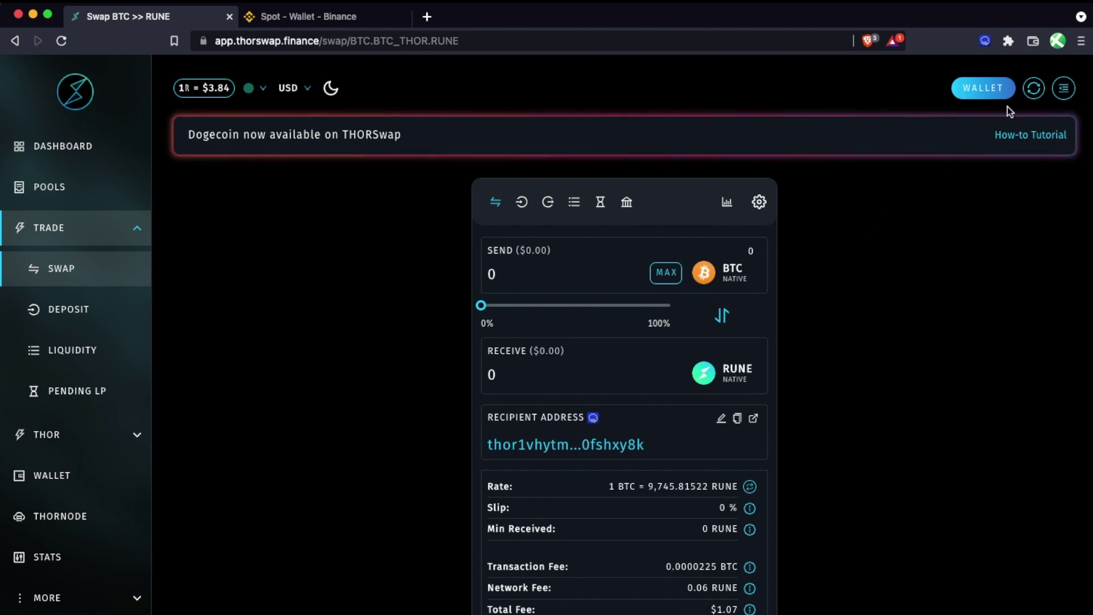
- Review the XDEFI wallet's balances on each chain, then go to the Binance Spot wallet page
left_click(989, 90)
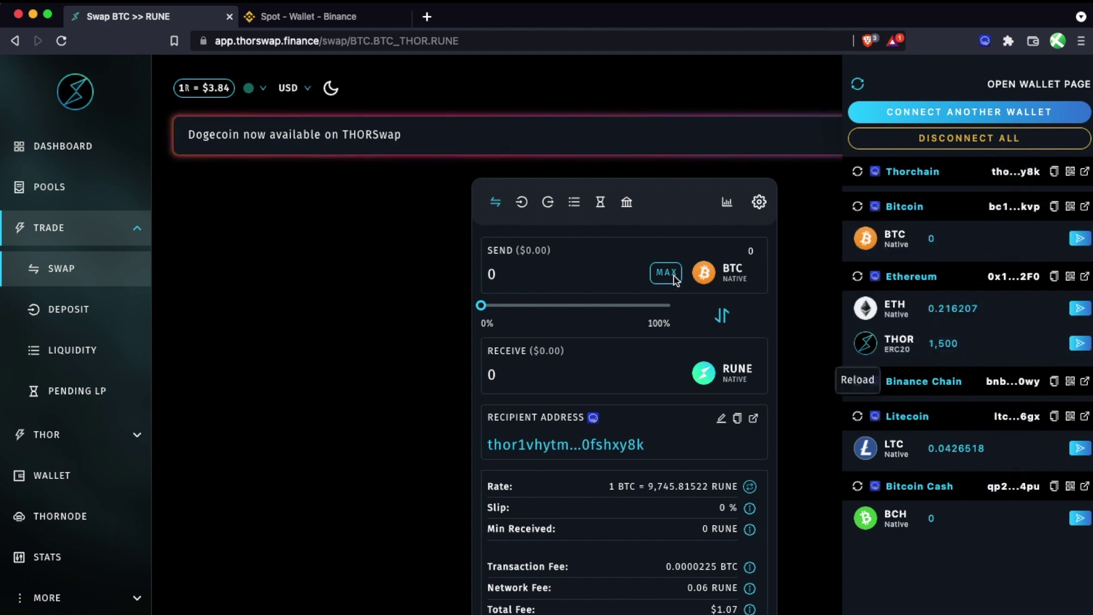
left_click(293, 20)
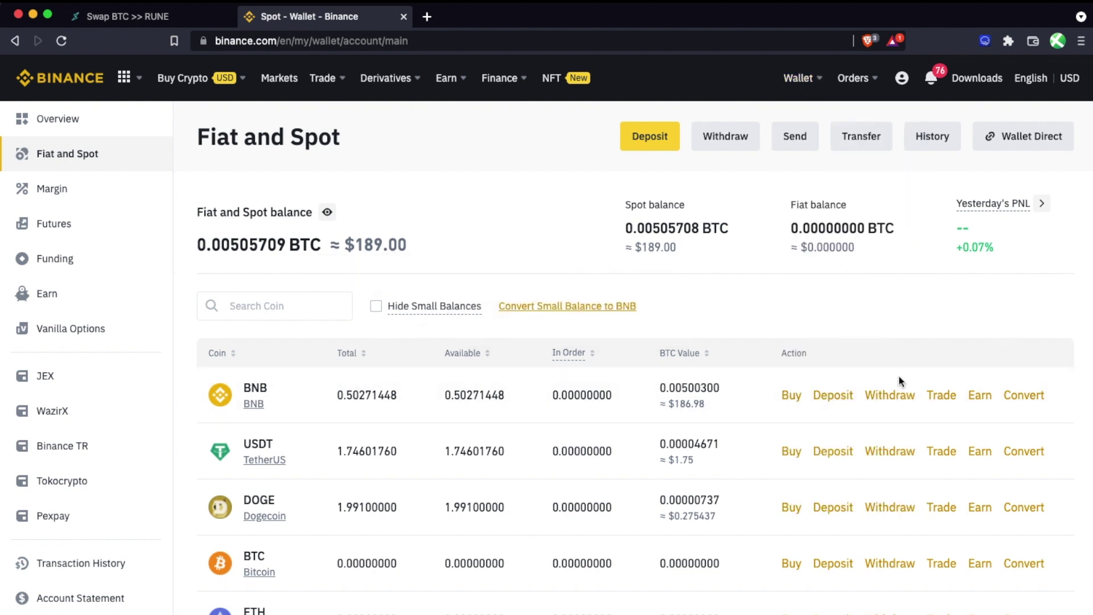
- Start a BNB withdrawal to the wallet's bnb1 address on BEP2, acknowledging the memo warning
left_click(882, 402)
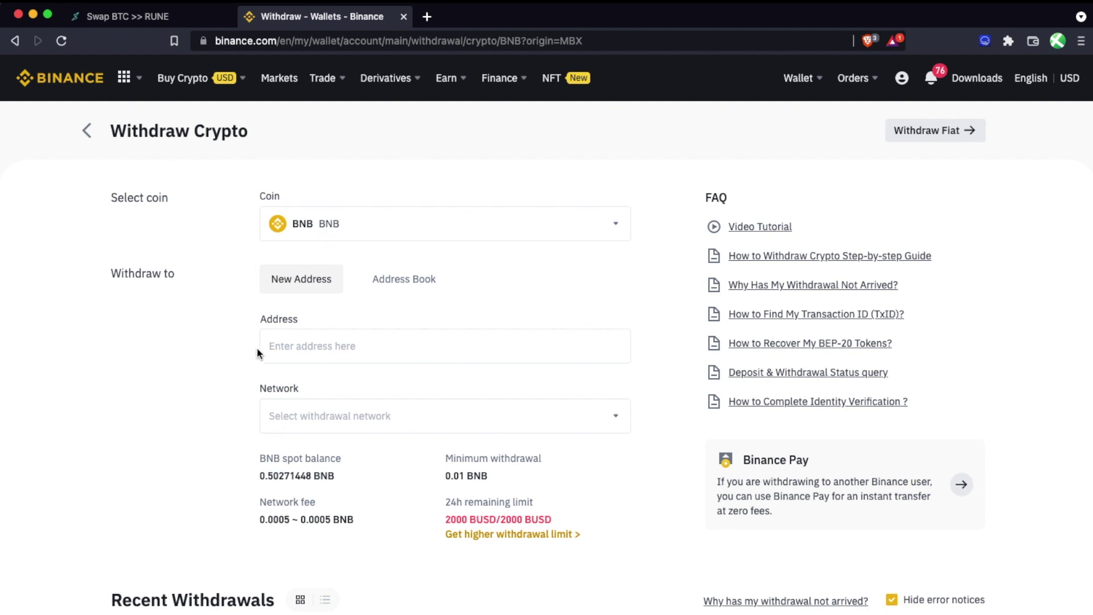
left_click(330, 352)
key("super+v")
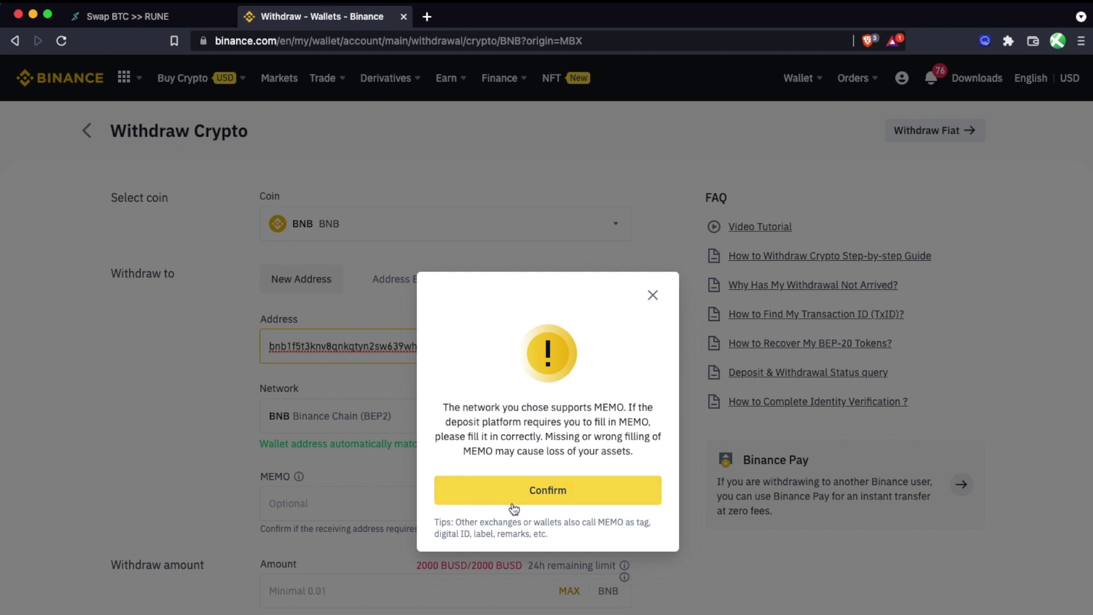
left_click(555, 489)
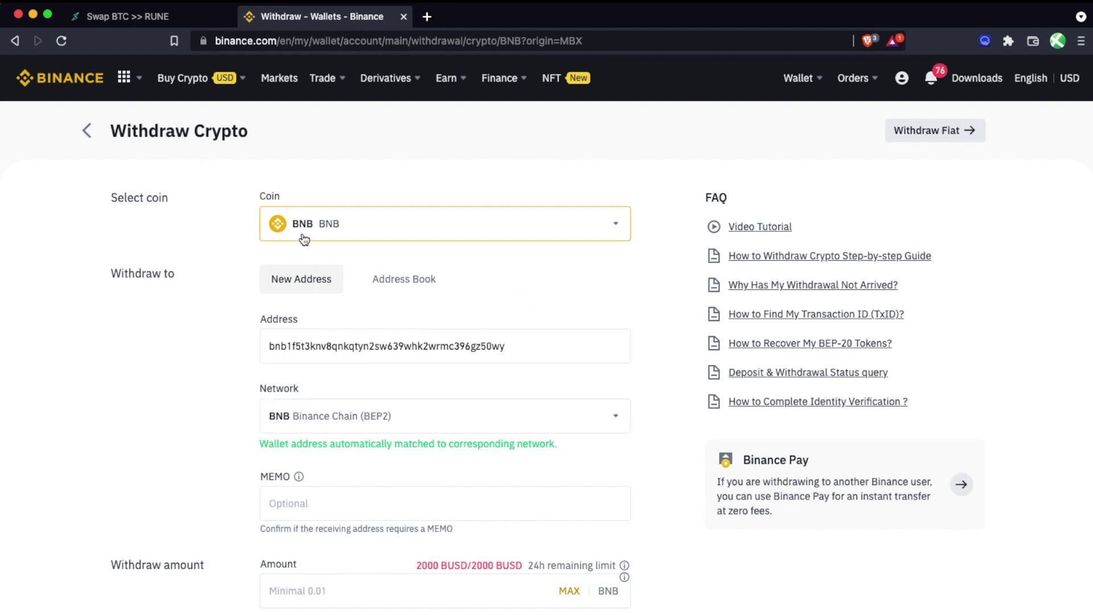
- Withdraw the full 0.50271448 BNB balance, confirming that no memo is needed
scroll(364, 499, "down", 1)
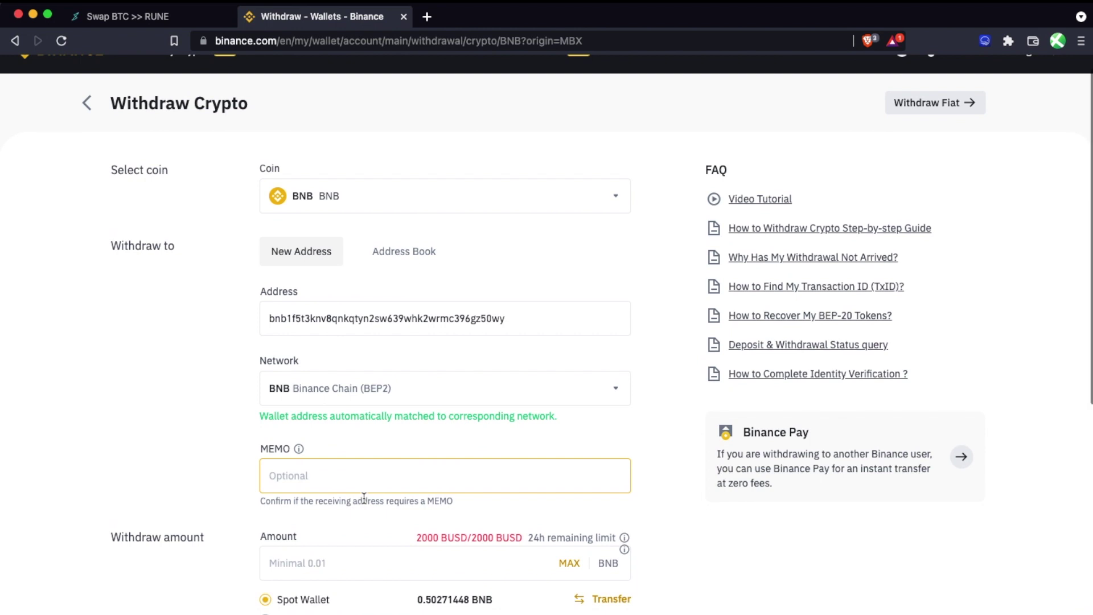
left_click(570, 563)
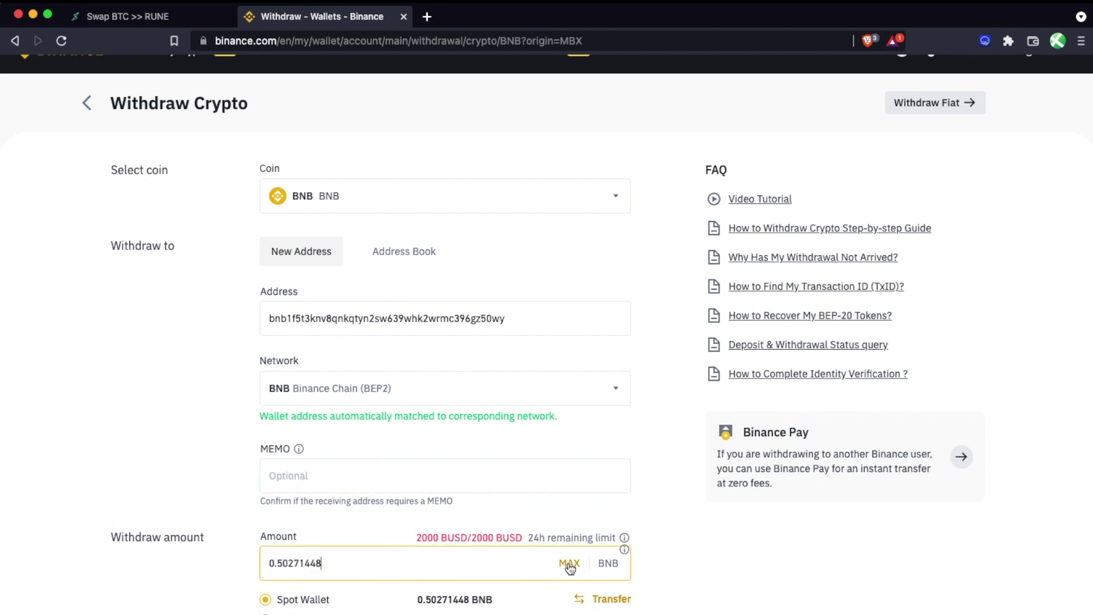
scroll(570, 567, "down", 1)
key("Return")
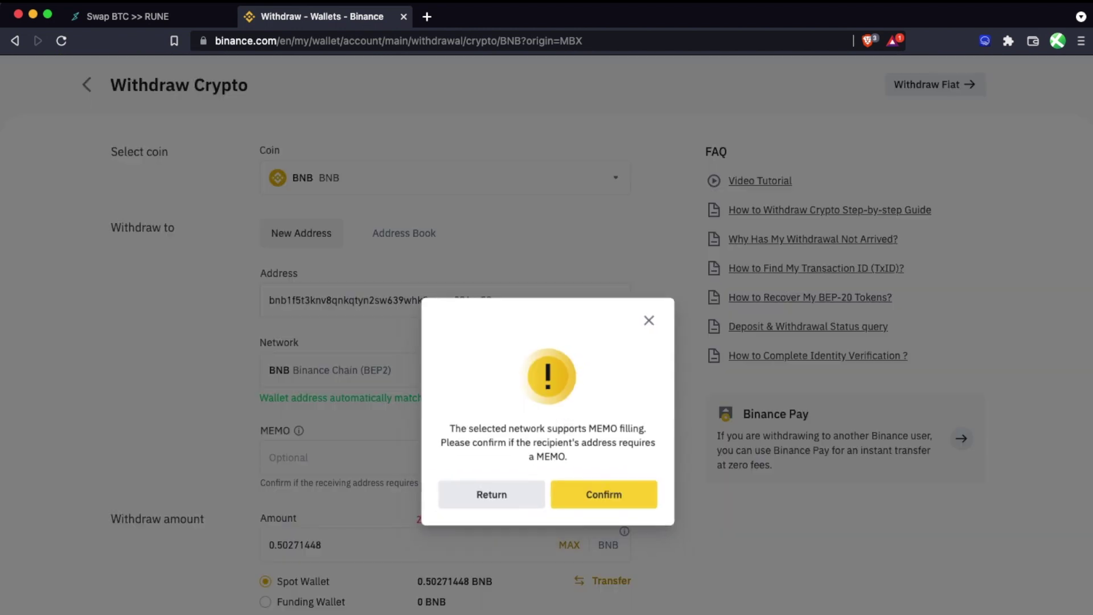
left_click(593, 506)
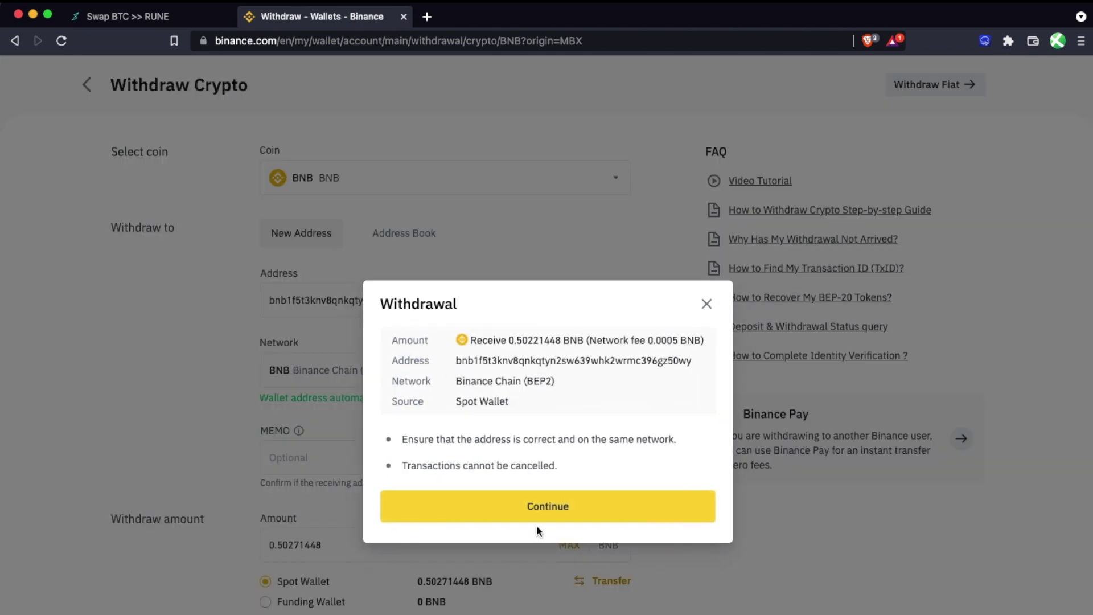
left_click(559, 513)
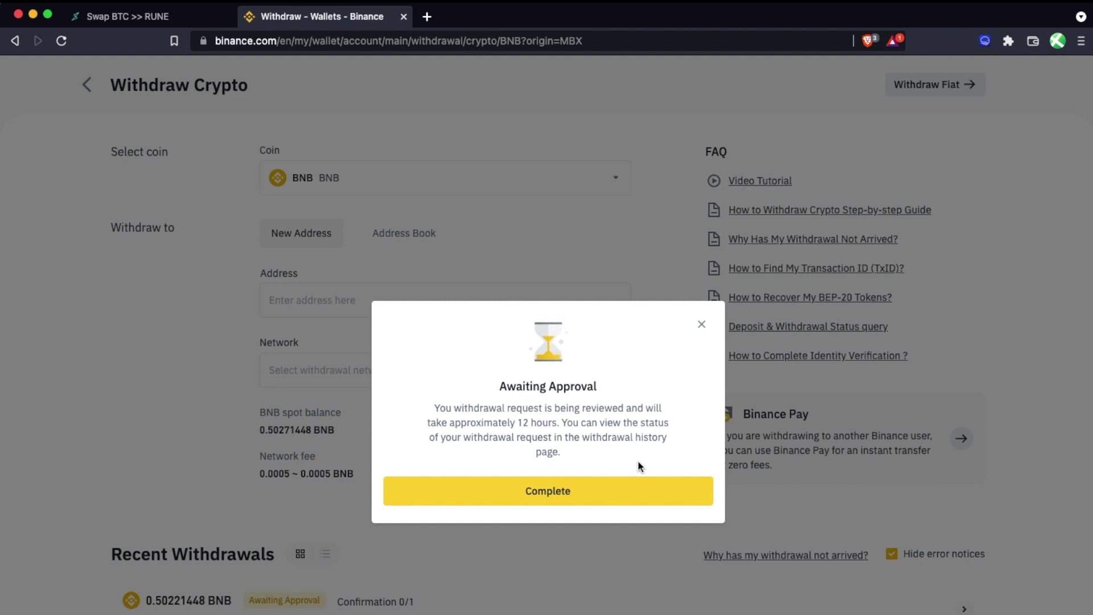
key("ctrl+shift+Tab")
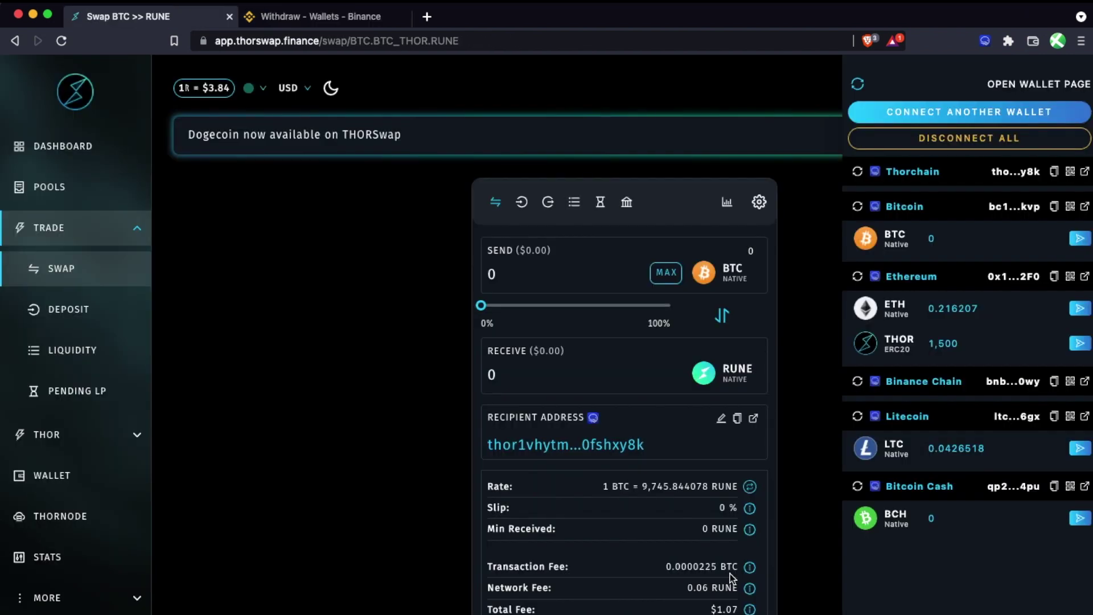
- Refresh the wallet to show 0.502214 BNB on Binance Chain, then close the balances panel
left_click(857, 85)
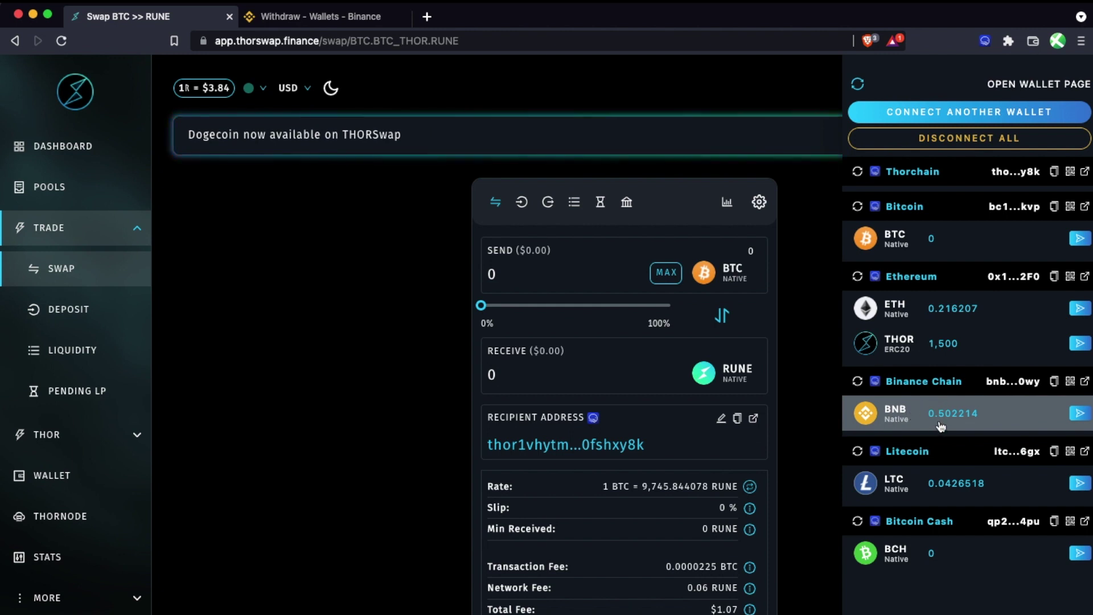
left_click(800, 600)
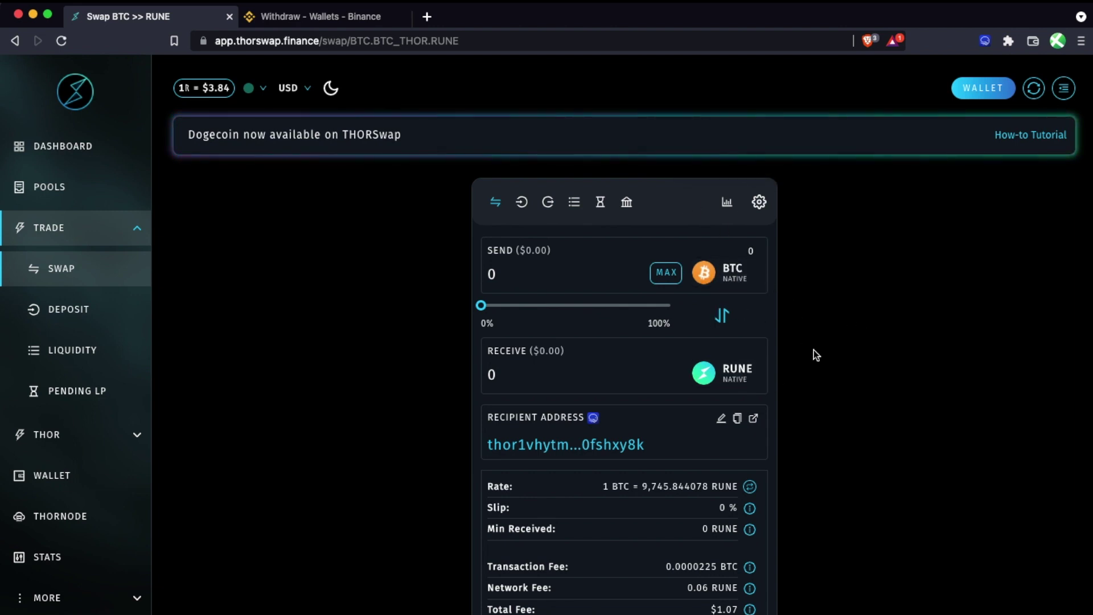
- Set the swap to send the maximum 0.502139 BNB for 48.4736 RUNE and review it
left_click(737, 263)
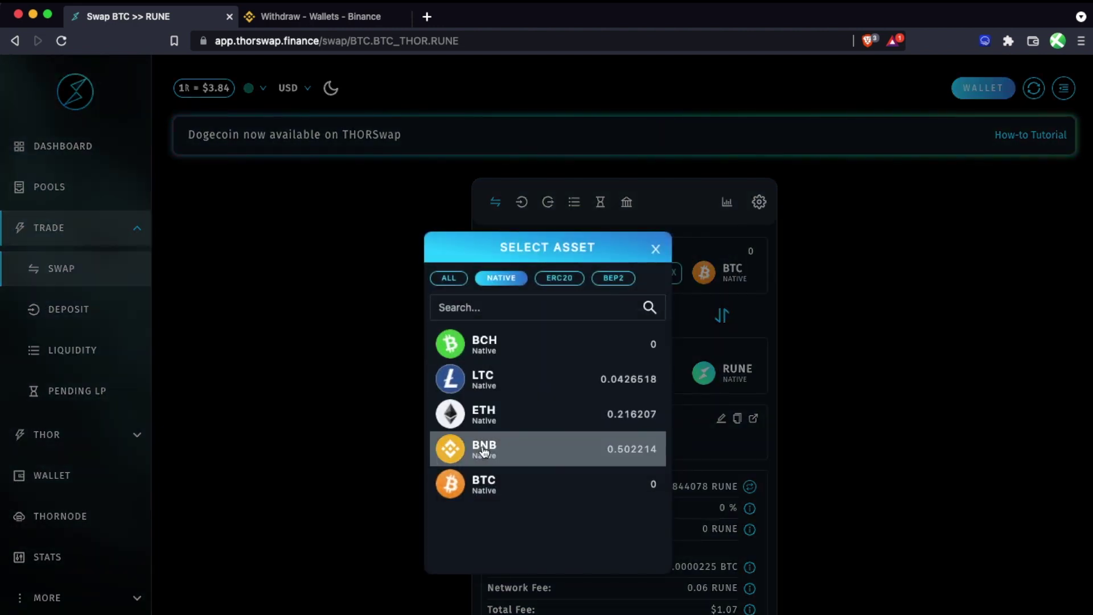
left_click(488, 453)
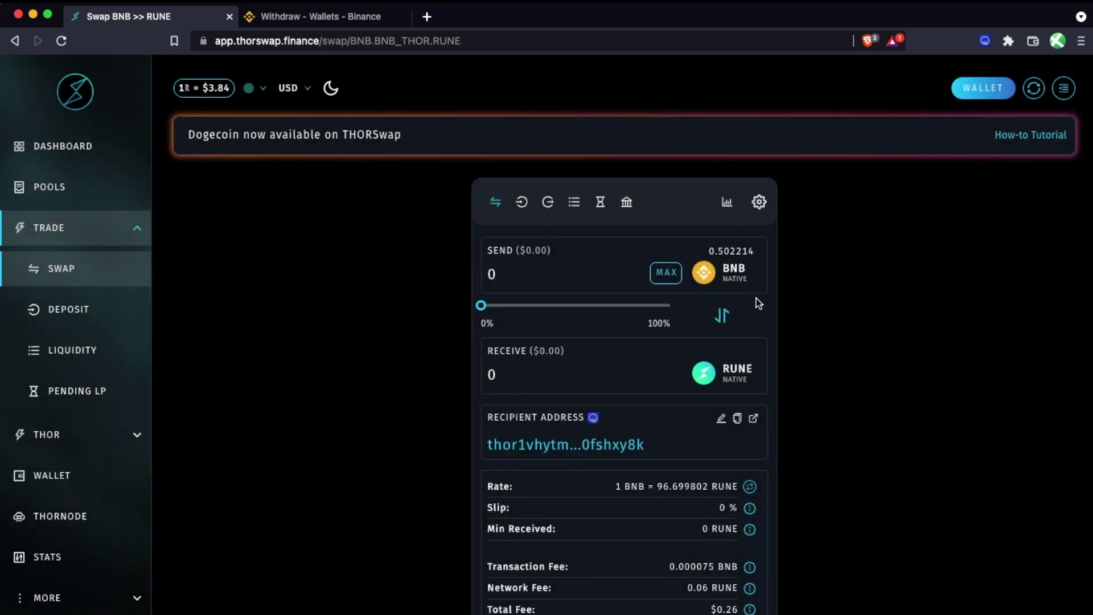
left_click(657, 277)
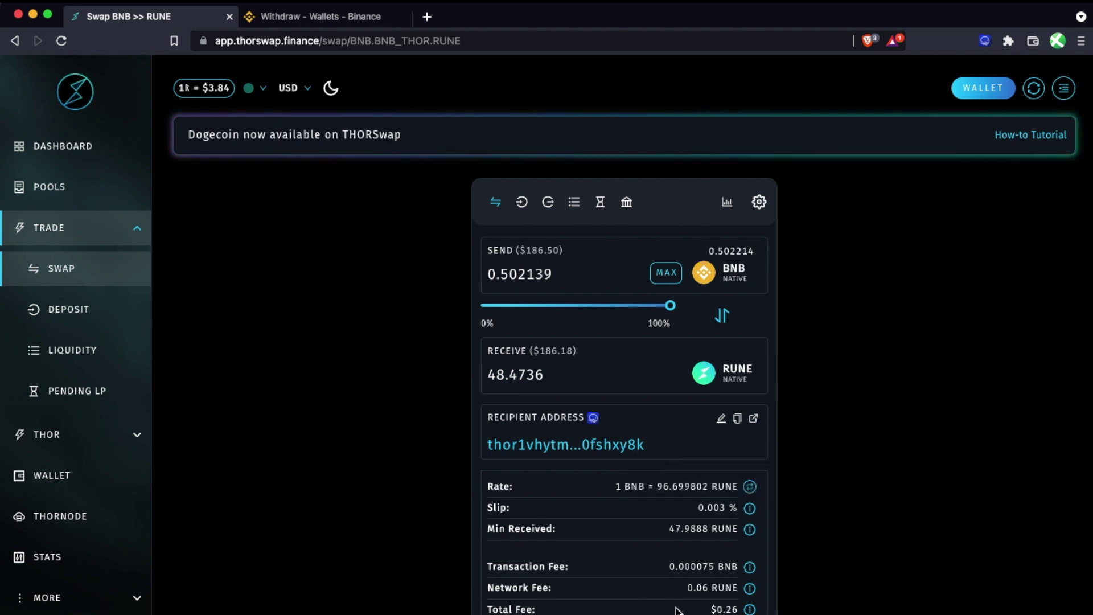
left_click(625, 614)
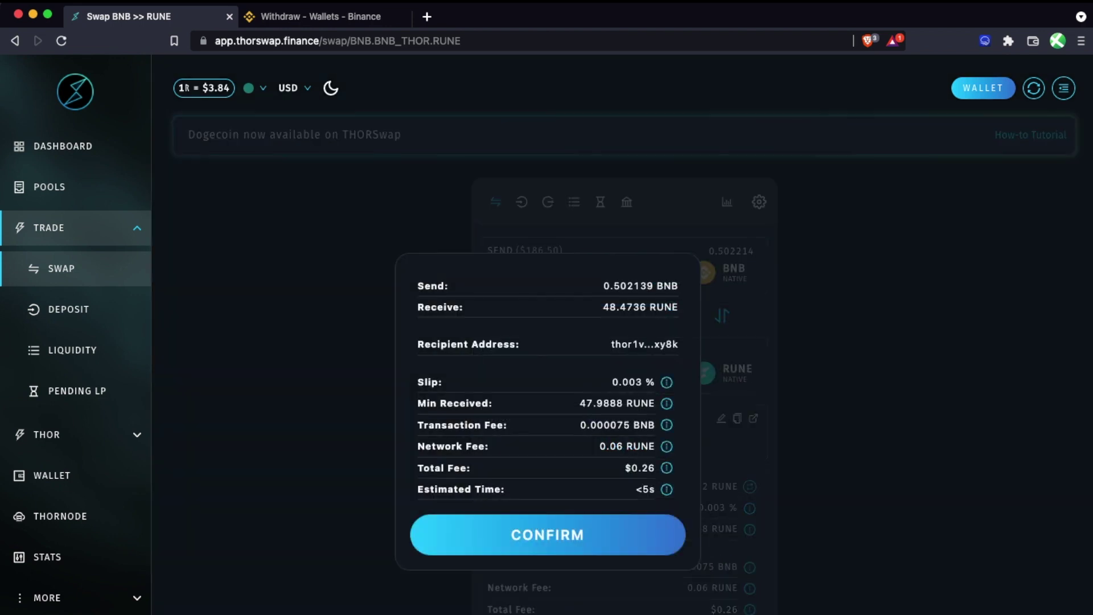
- Confirm the 0.502139 BNB swap and sign the transaction in XDEFI
left_click(543, 536)
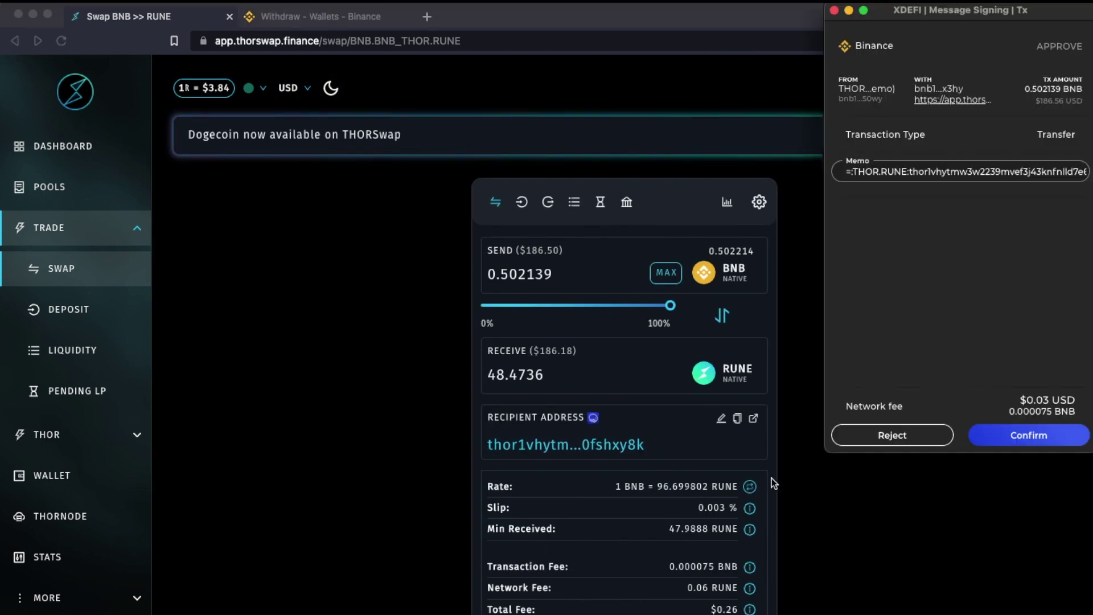
left_click(1023, 441)
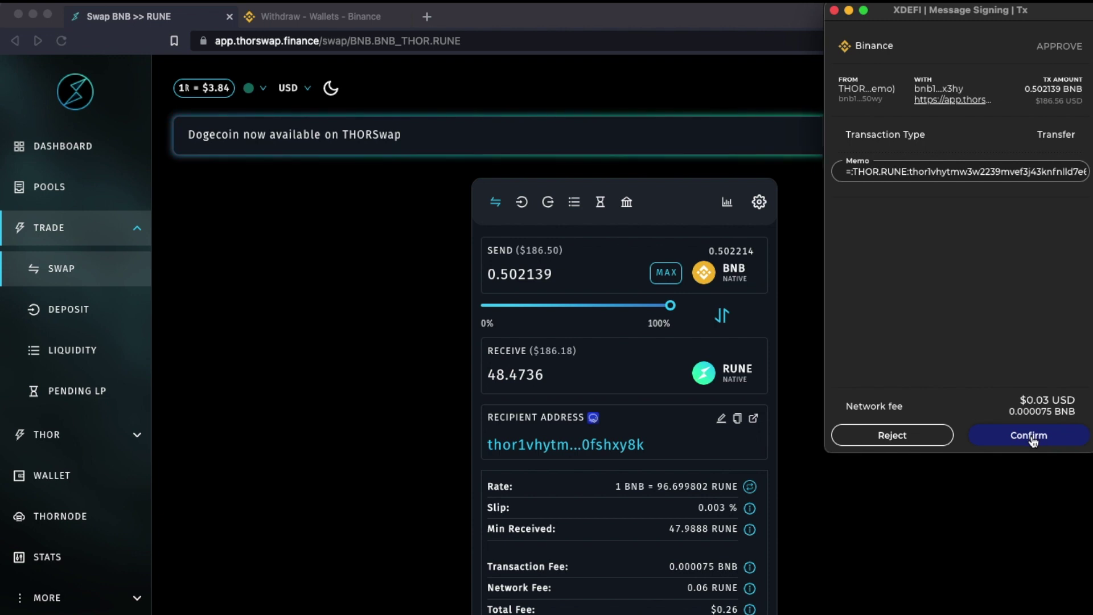
left_click(1031, 439)
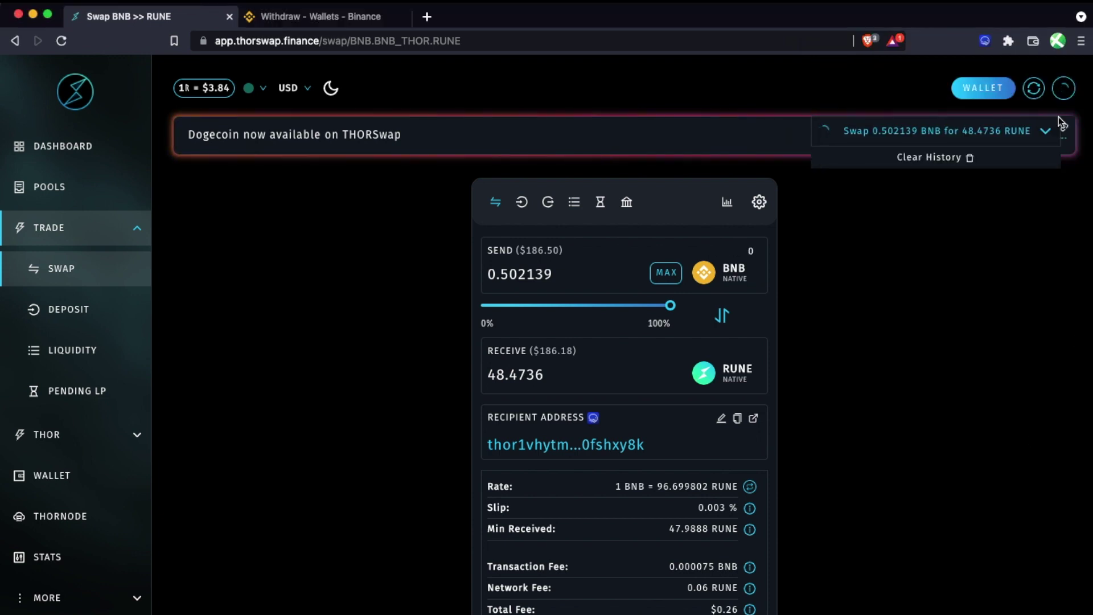
left_click(1045, 132)
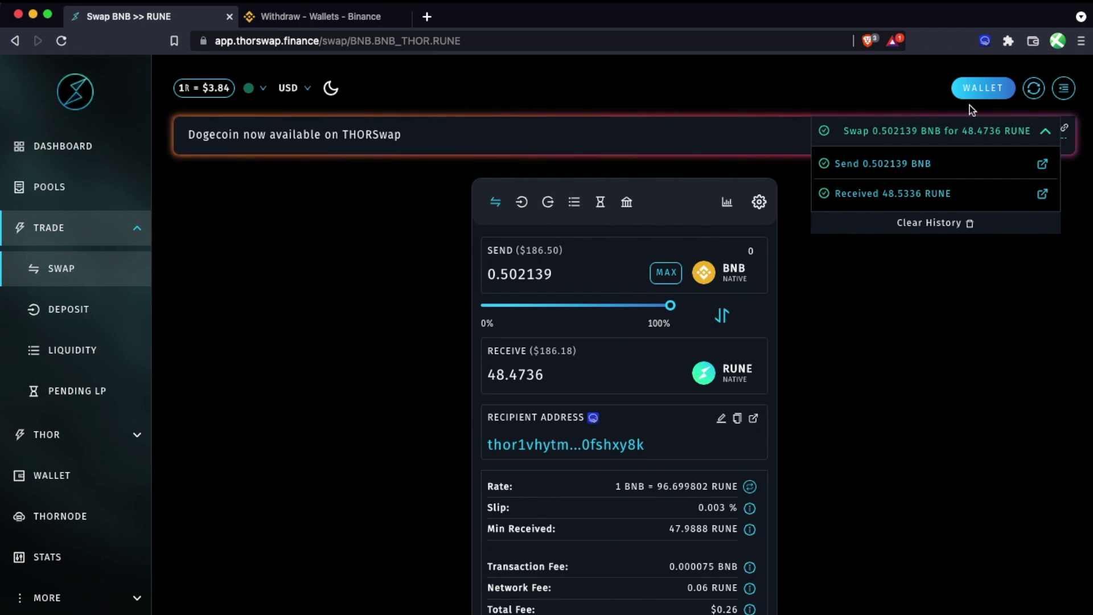
- Check the wallet balances twice for the received 48.5336 RUNE, closing the panel each time
left_click(980, 90)
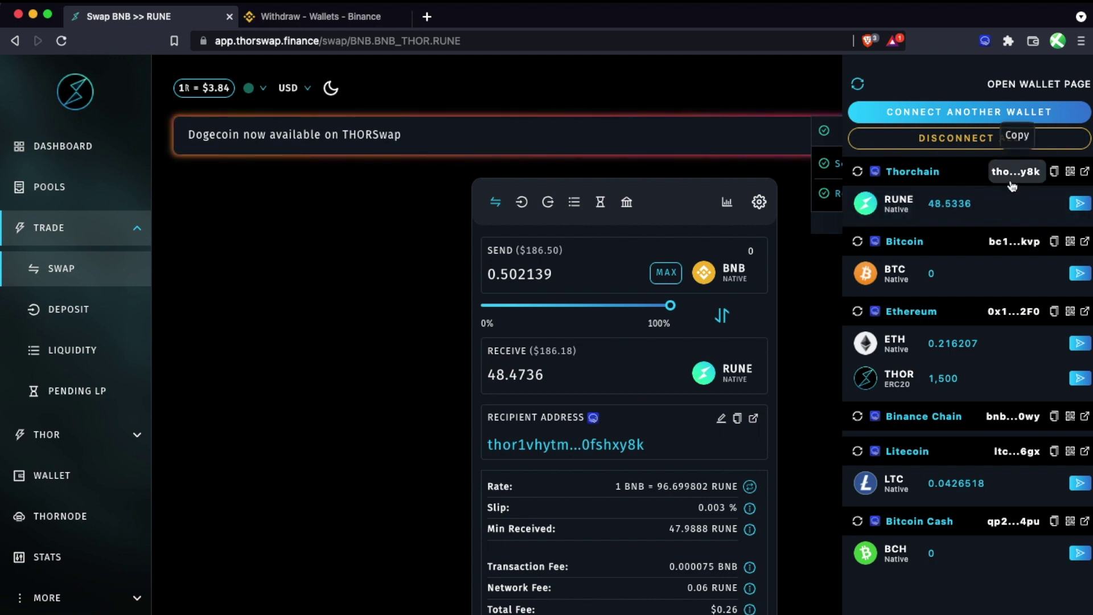
left_click(802, 280)
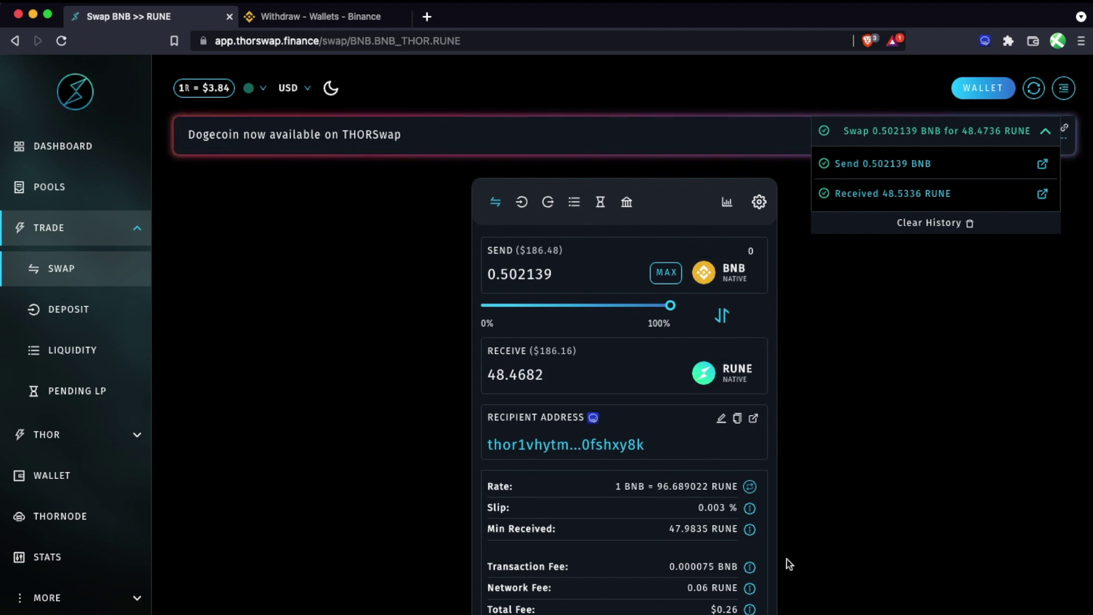
left_click(983, 88)
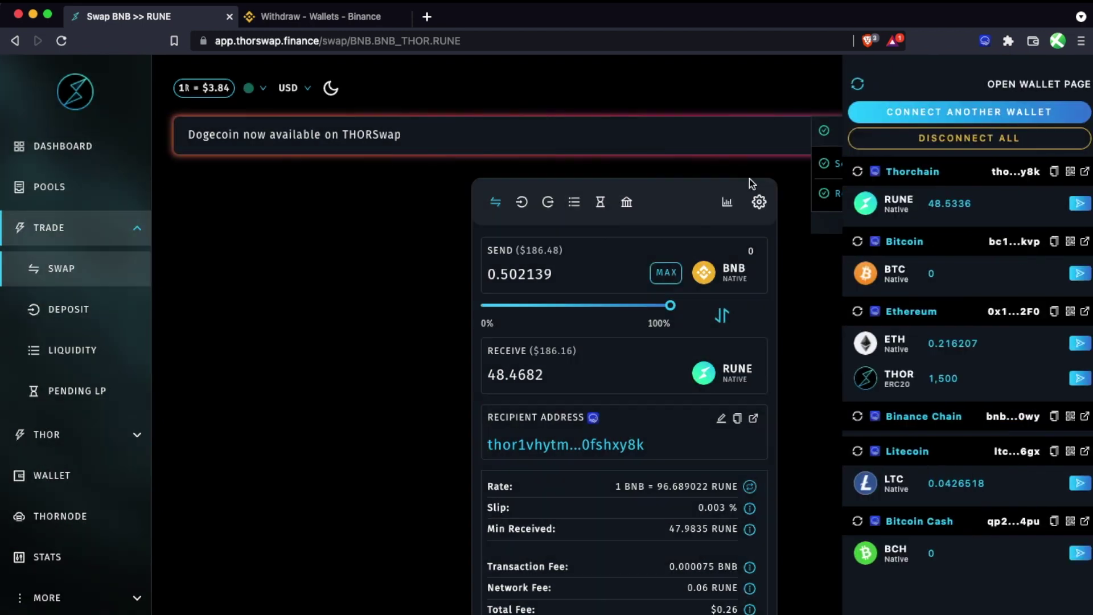
left_click(807, 361)
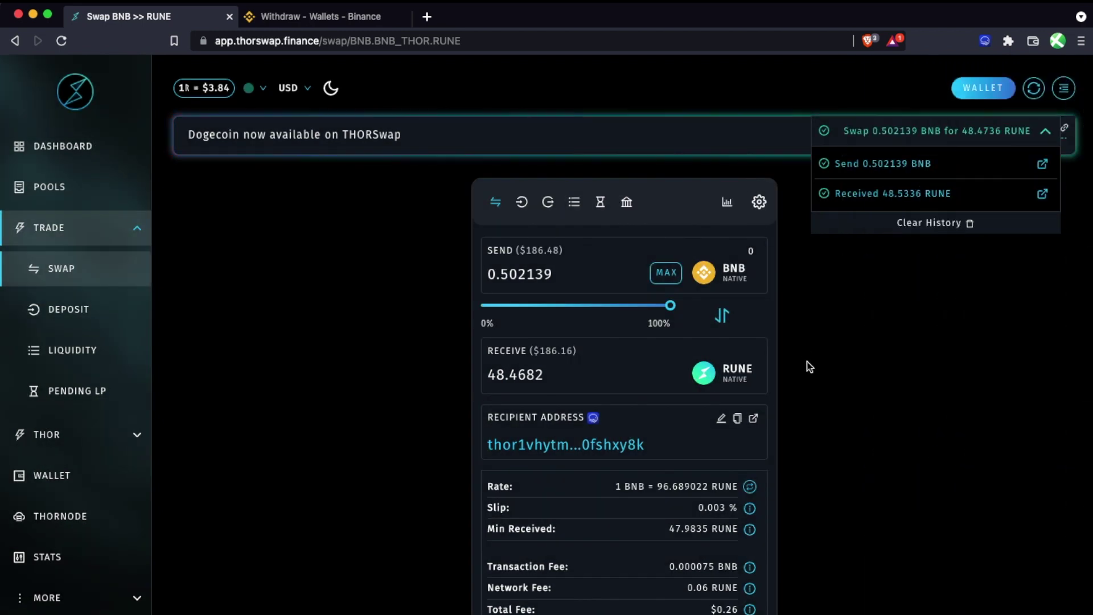